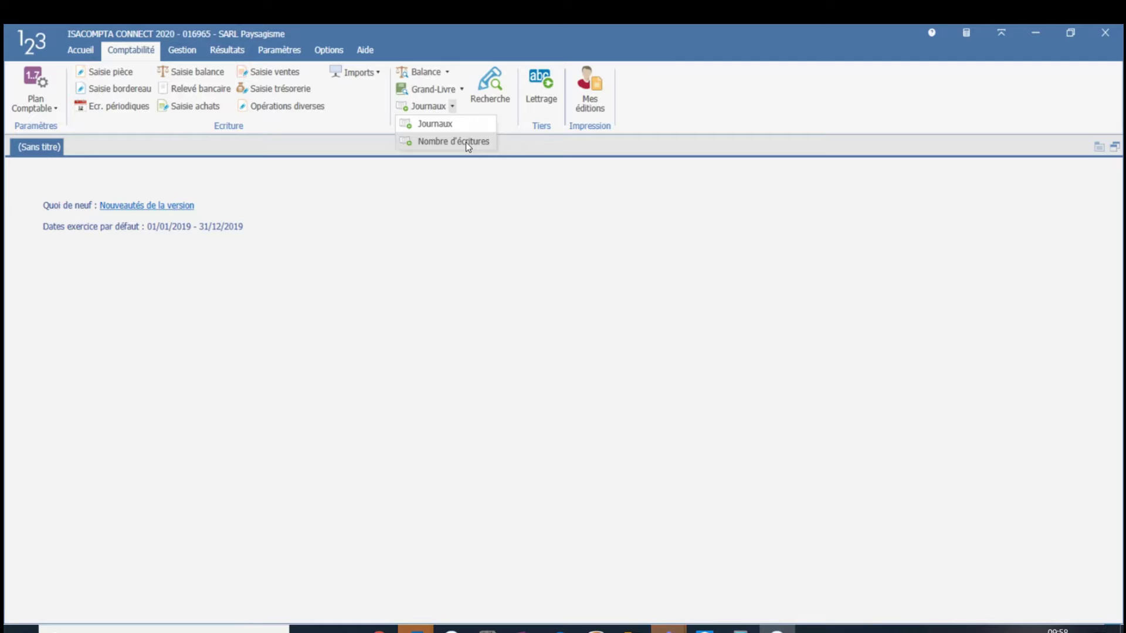
Open the general balance and review the definition of its working periods without changing them.
{"action": "left_click", "coordinate": [513, 150]}
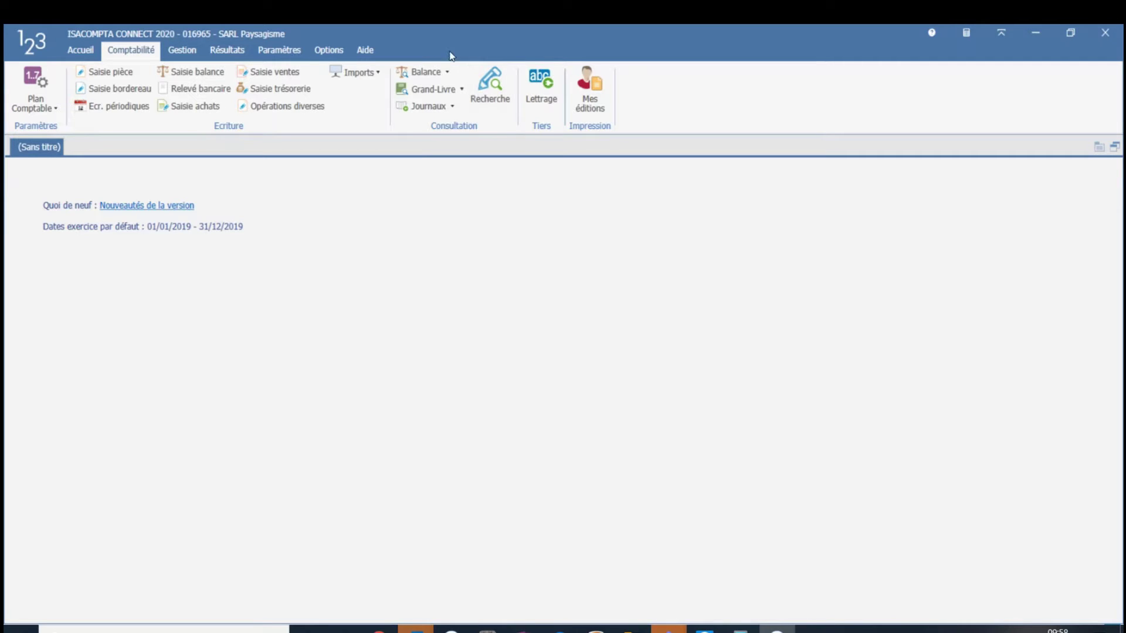
{"action": "left_click", "coordinate": [421, 66]}
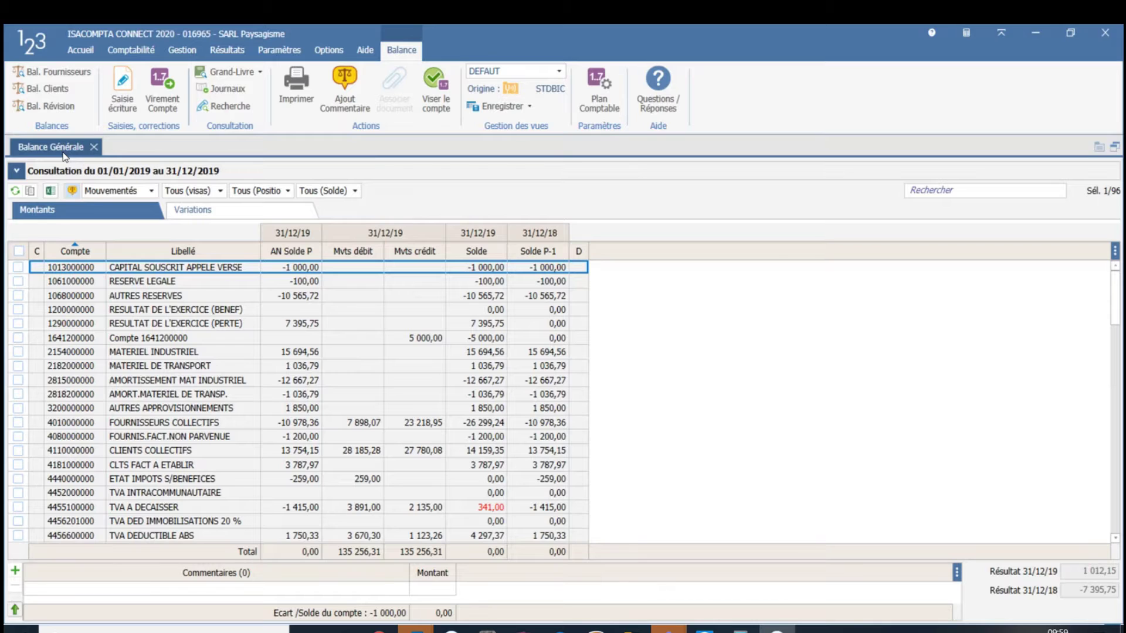
{"action": "left_click", "coordinate": [18, 173]}
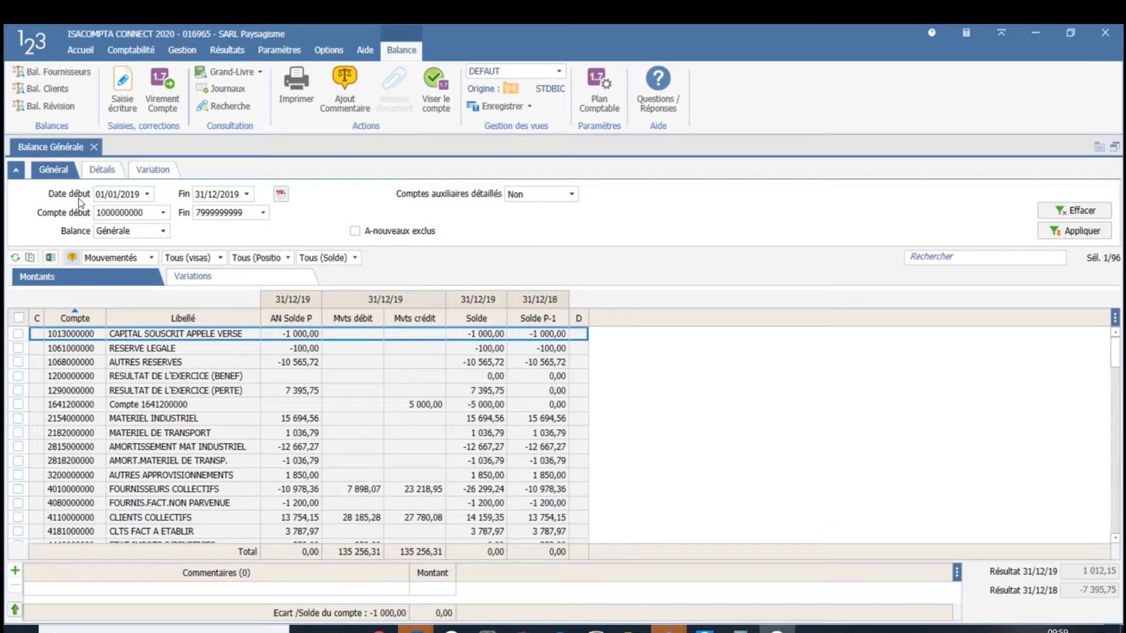
{"action": "left_click", "coordinate": [282, 195]}
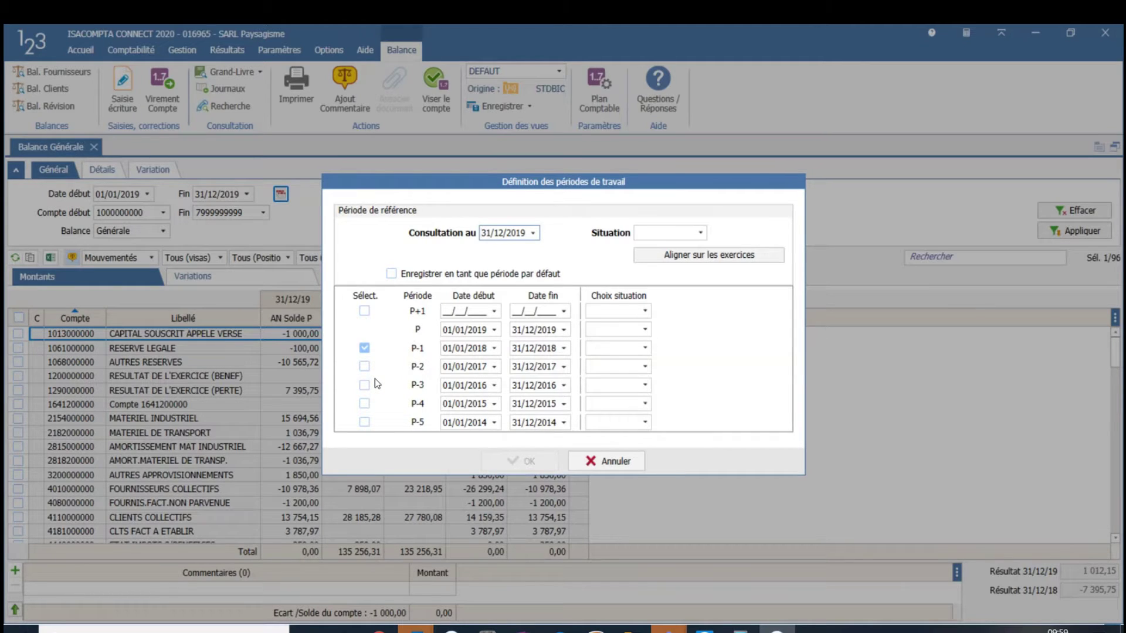
{"action": "left_click", "coordinate": [591, 466]}
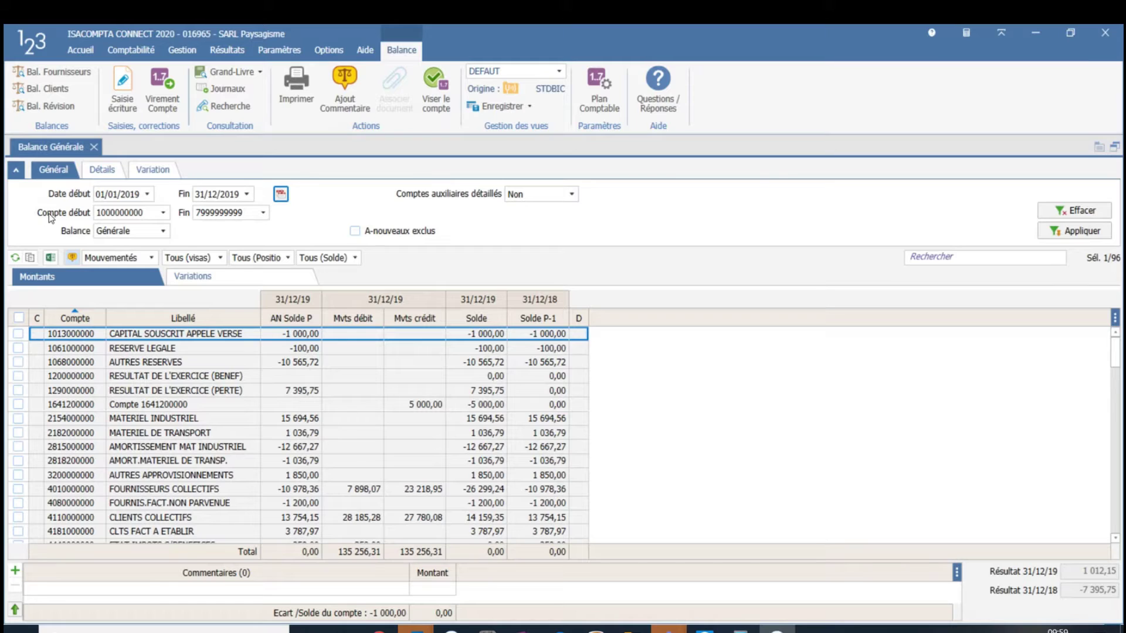
Examine the available balance types and the detail and variation criteria of the general balance.
{"action": "left_click", "coordinate": [163, 232]}
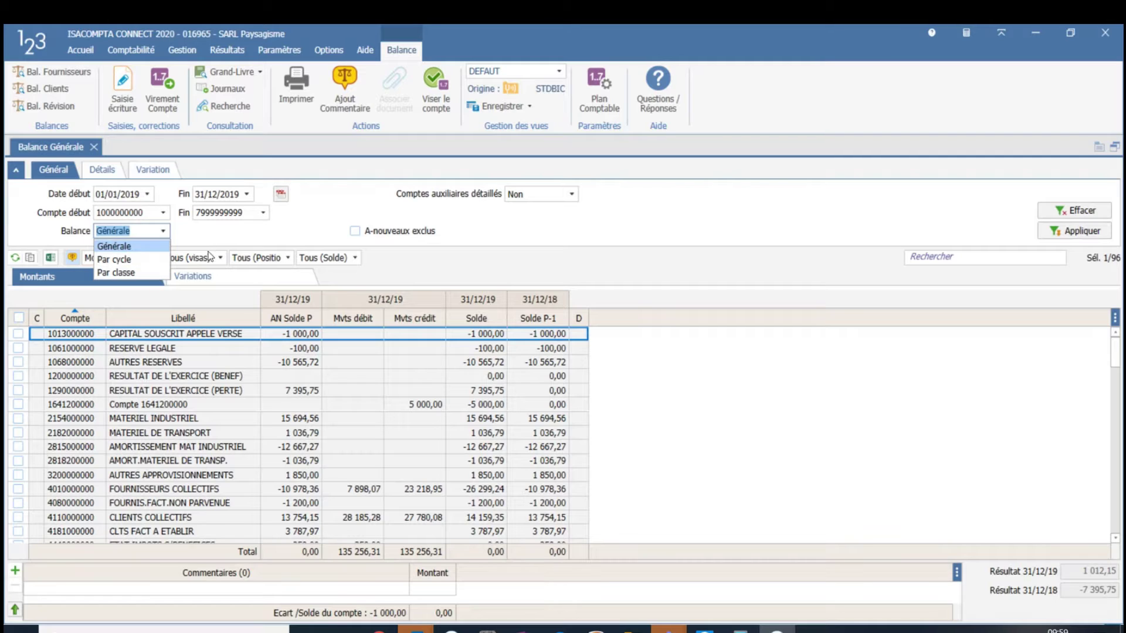
{"action": "left_click", "coordinate": [346, 189]}
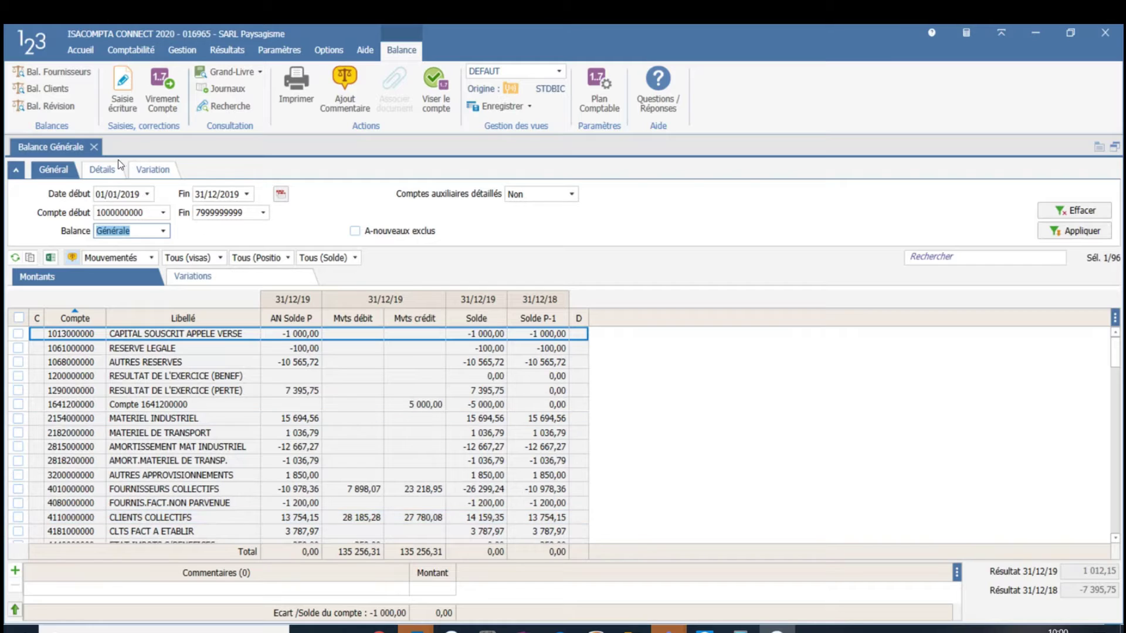
{"action": "left_click", "coordinate": [103, 170]}
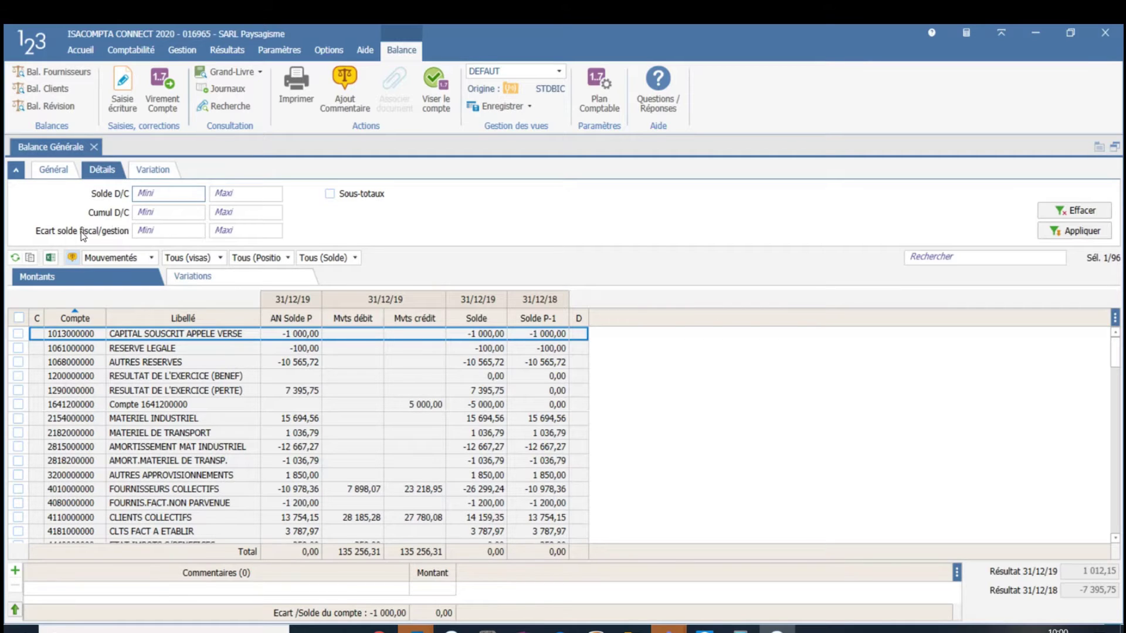
{"action": "left_click", "coordinate": [154, 172]}
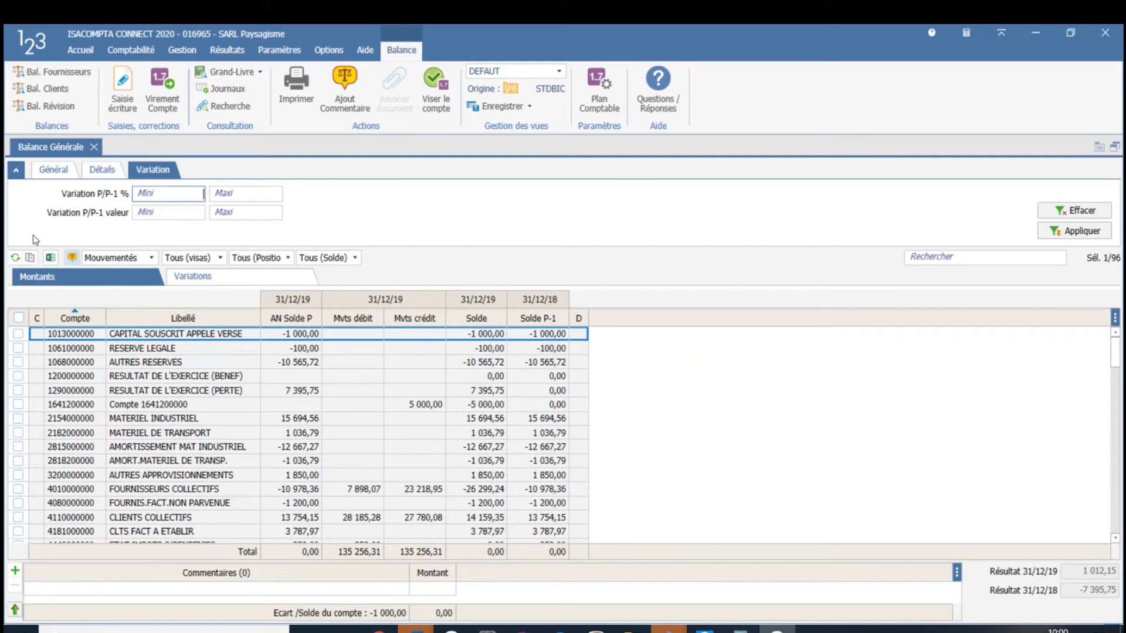
{"action": "left_click", "coordinate": [15, 174]}
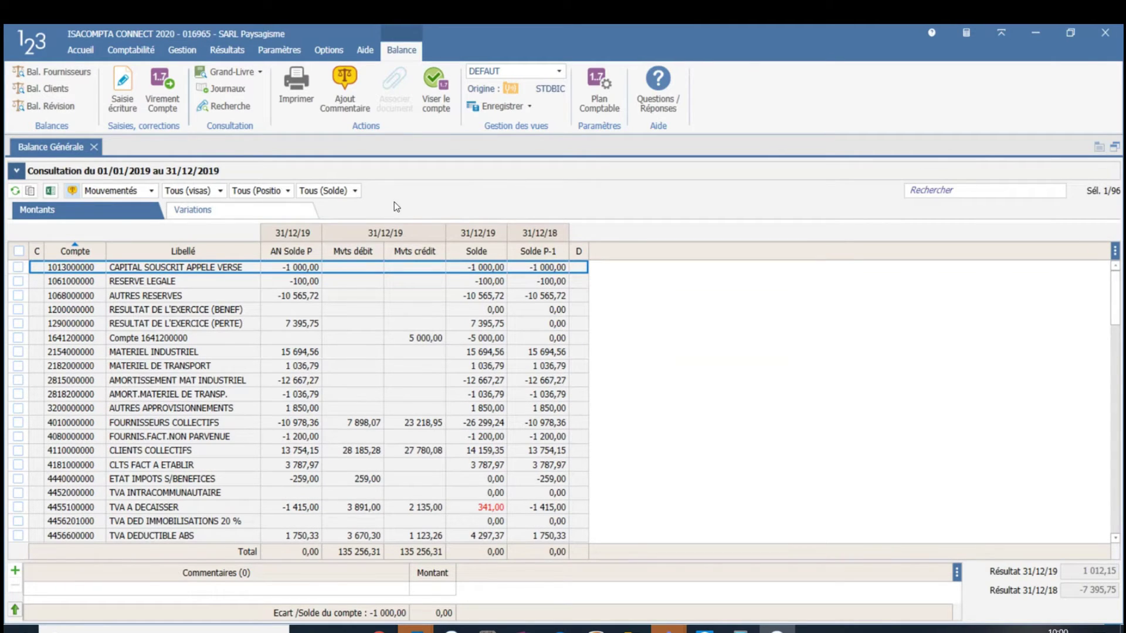
Review the choices offered by the movement, position and balance-status filters above the account list.
{"action": "left_click", "coordinate": [152, 191]}
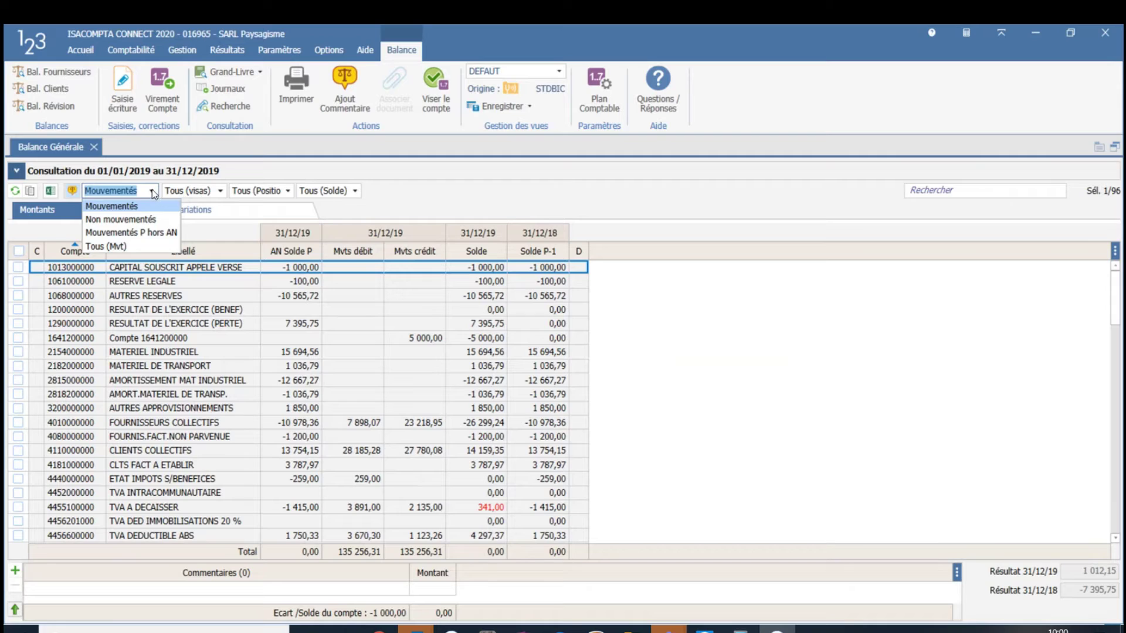
{"action": "left_click", "coordinate": [153, 193]}
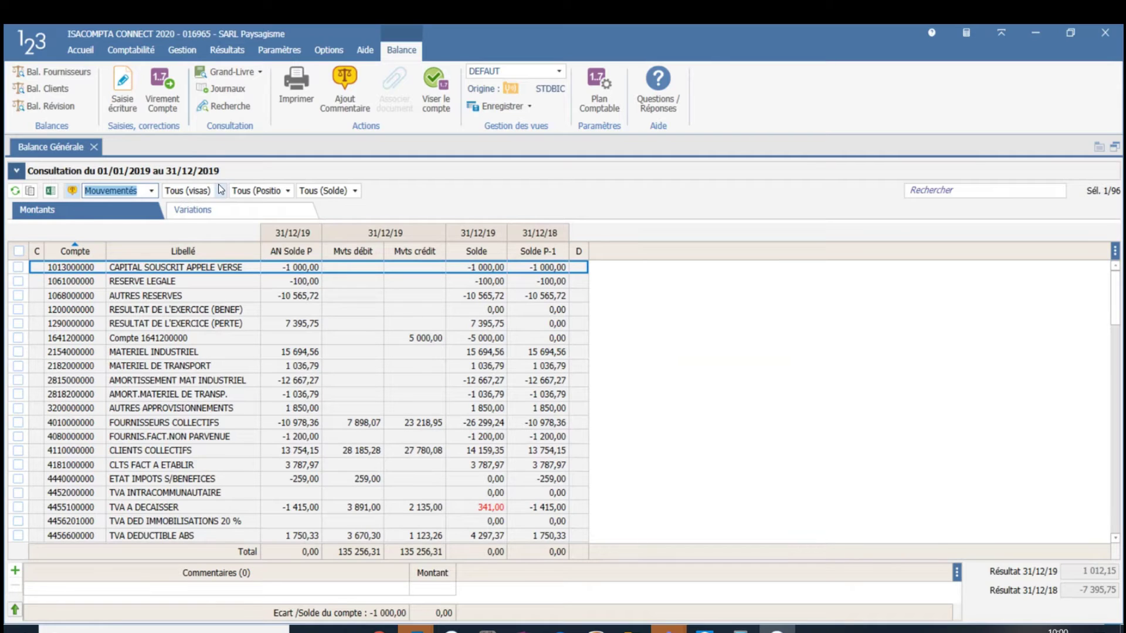
{"action": "left_click", "coordinate": [292, 192]}
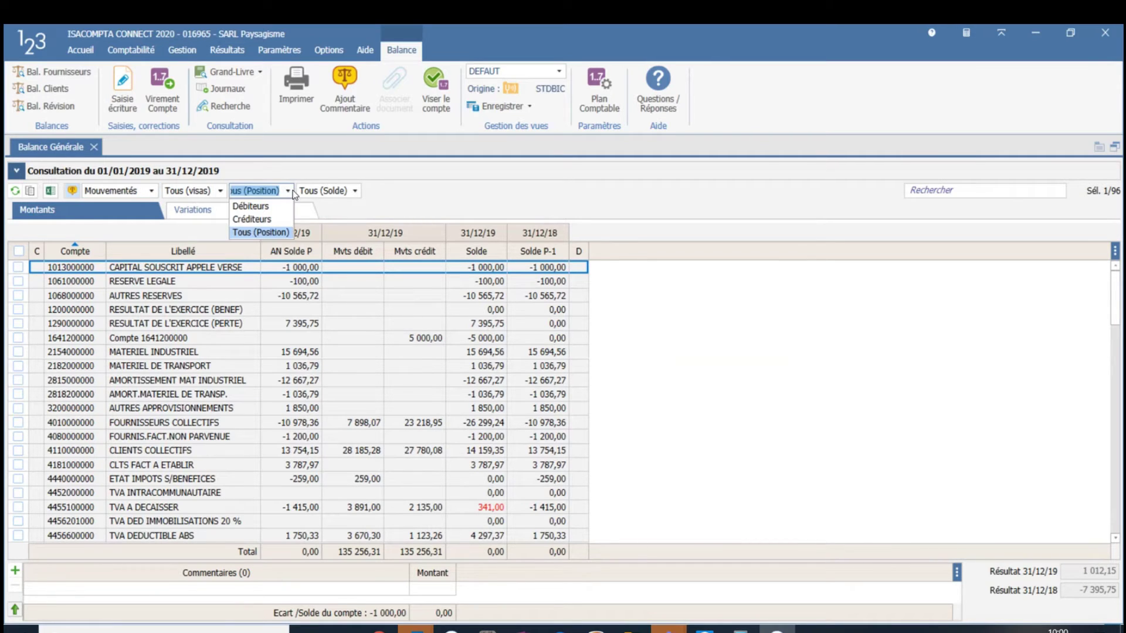
{"action": "left_click", "coordinate": [293, 192]}
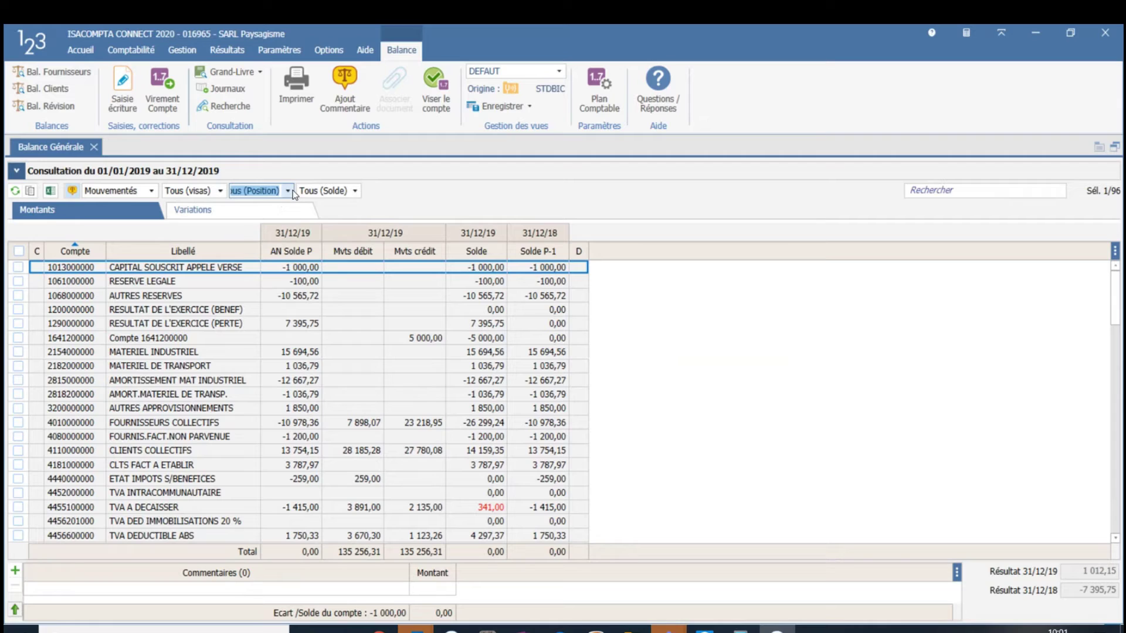
{"action": "left_click", "coordinate": [355, 193]}
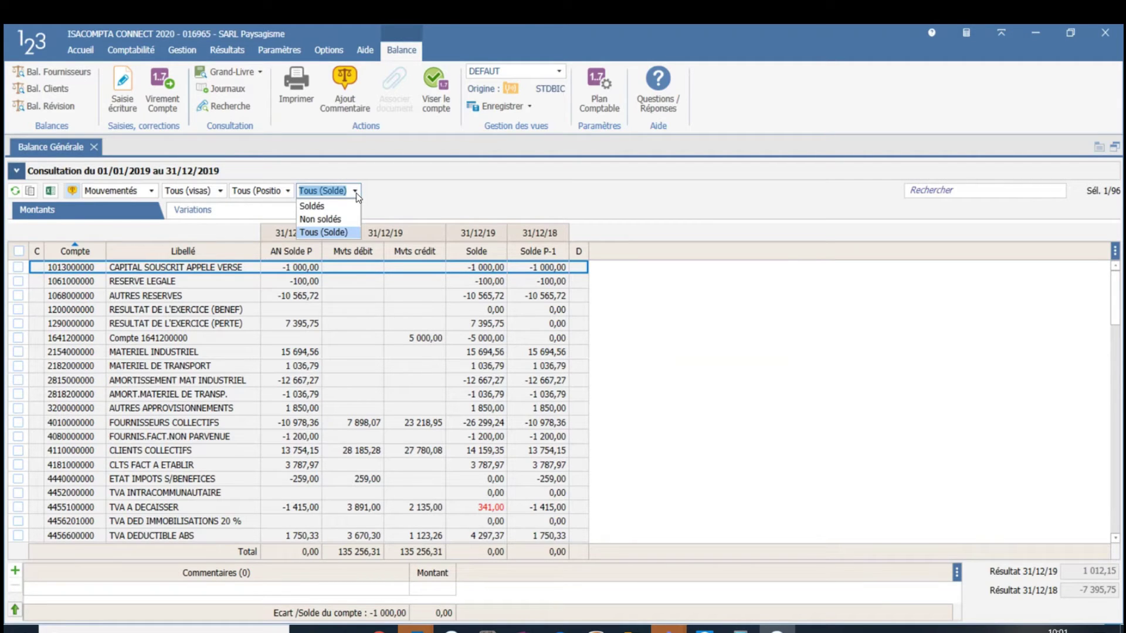
{"action": "left_click", "coordinate": [356, 193]}
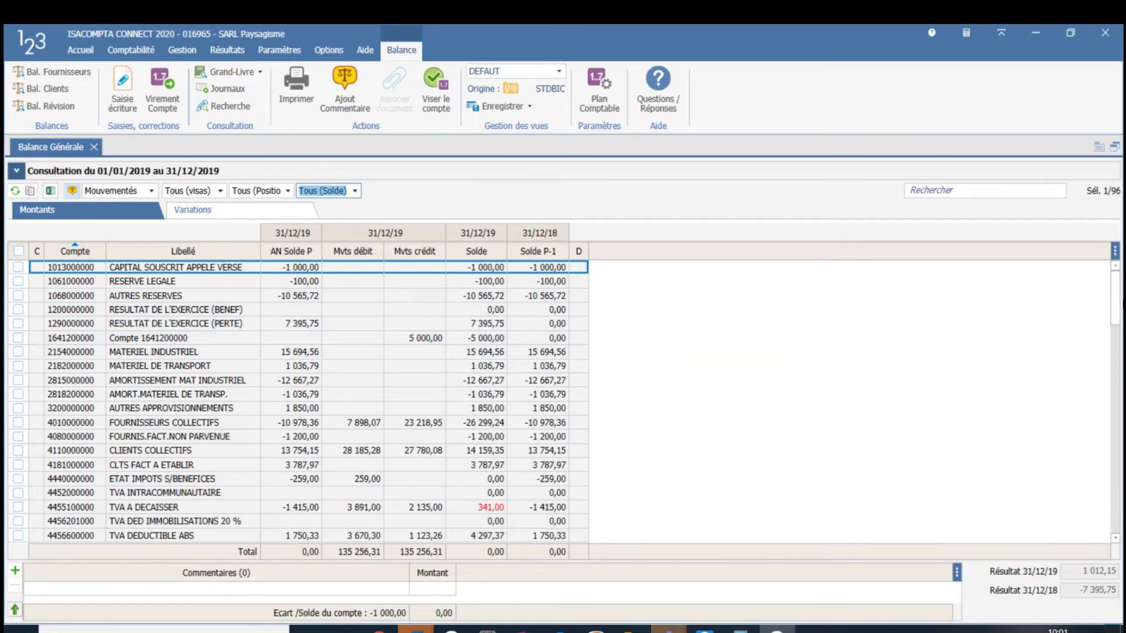
Review which columns can be displayed in the balance table, leaving the column settings unchanged.
{"action": "left_click", "coordinate": [1113, 252]}
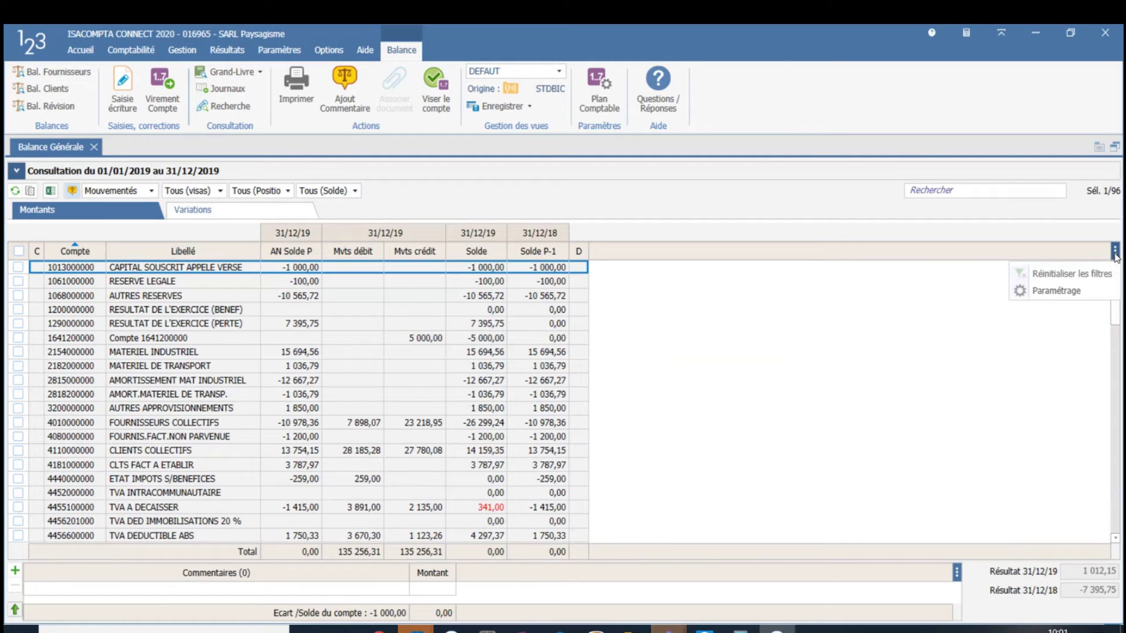
{"action": "left_click", "coordinate": [1075, 291]}
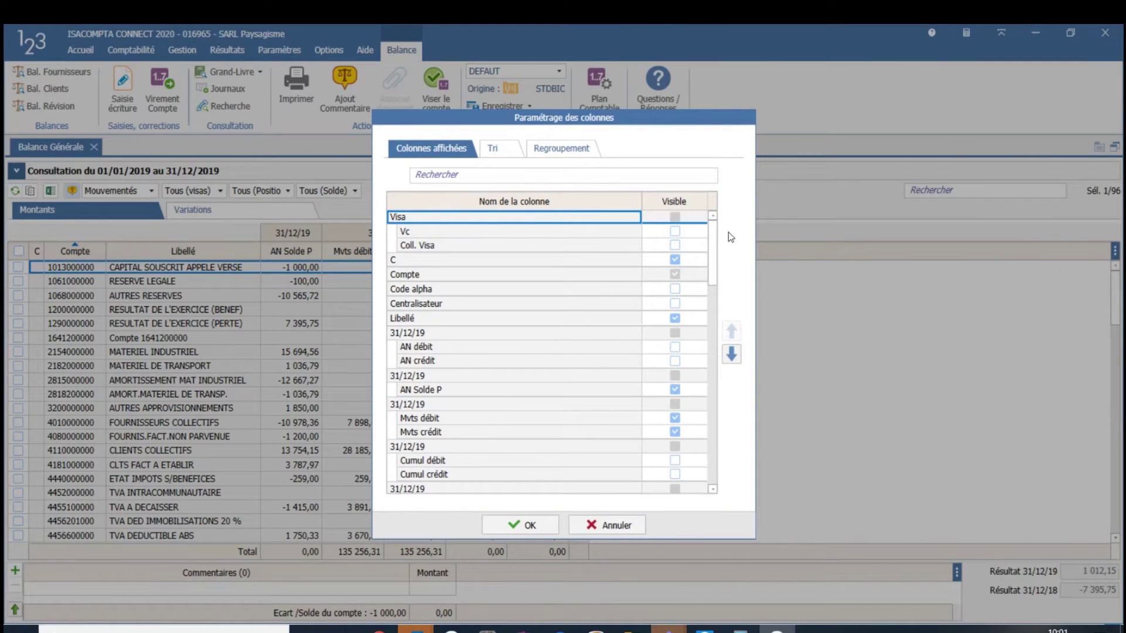
{"action": "left_click_drag", "start_coordinate": [714, 240], "coordinate": [713, 217]}
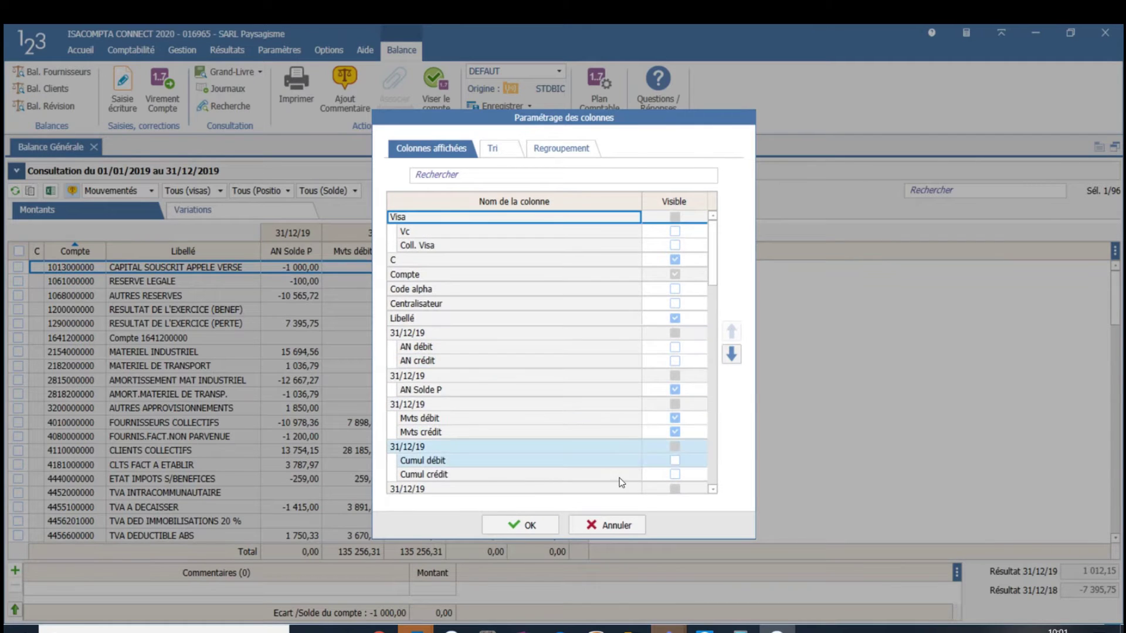
{"action": "left_click", "coordinate": [623, 526]}
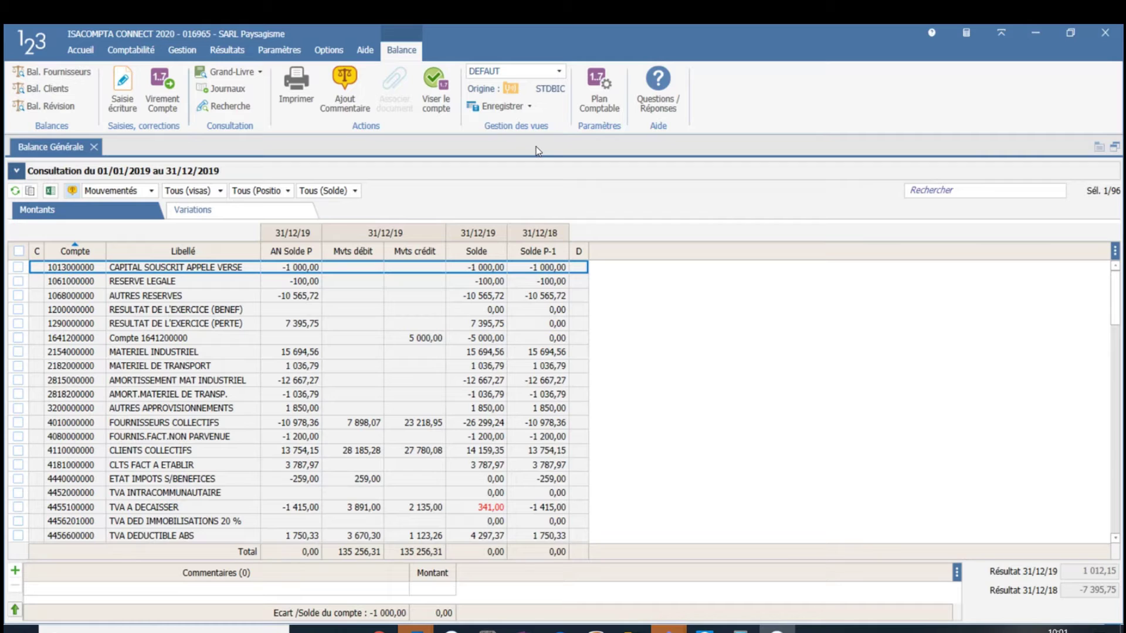
Look at the options for saving the current balance view and the list of available views.
{"action": "left_click", "coordinate": [501, 106]}
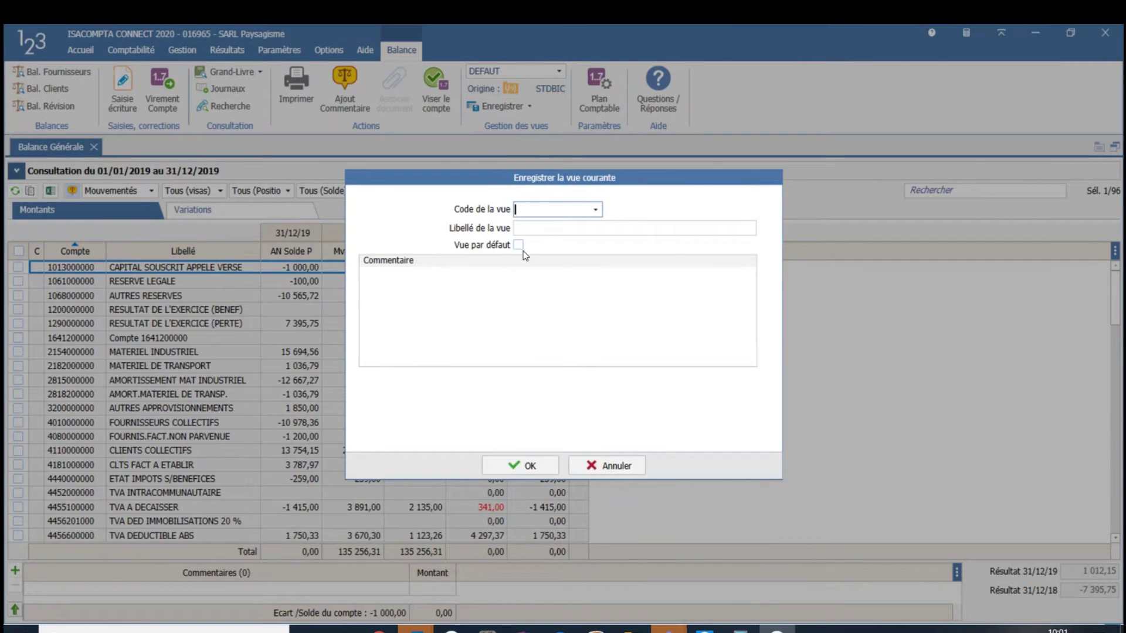
{"action": "left_click", "coordinate": [616, 466]}
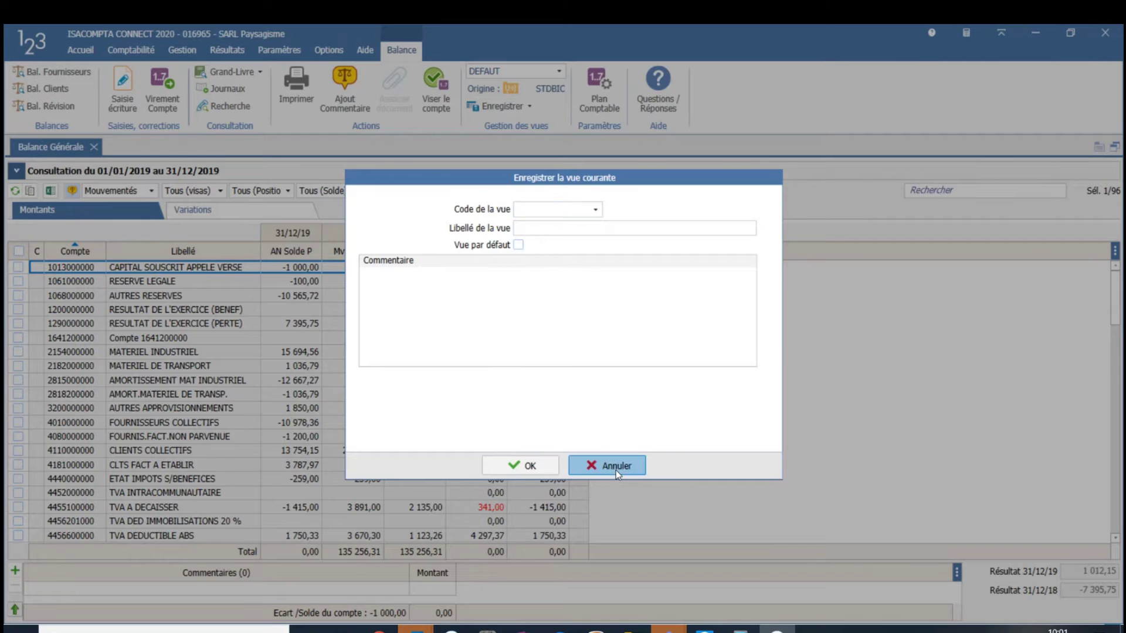
{"action": "left_click", "coordinate": [559, 72]}
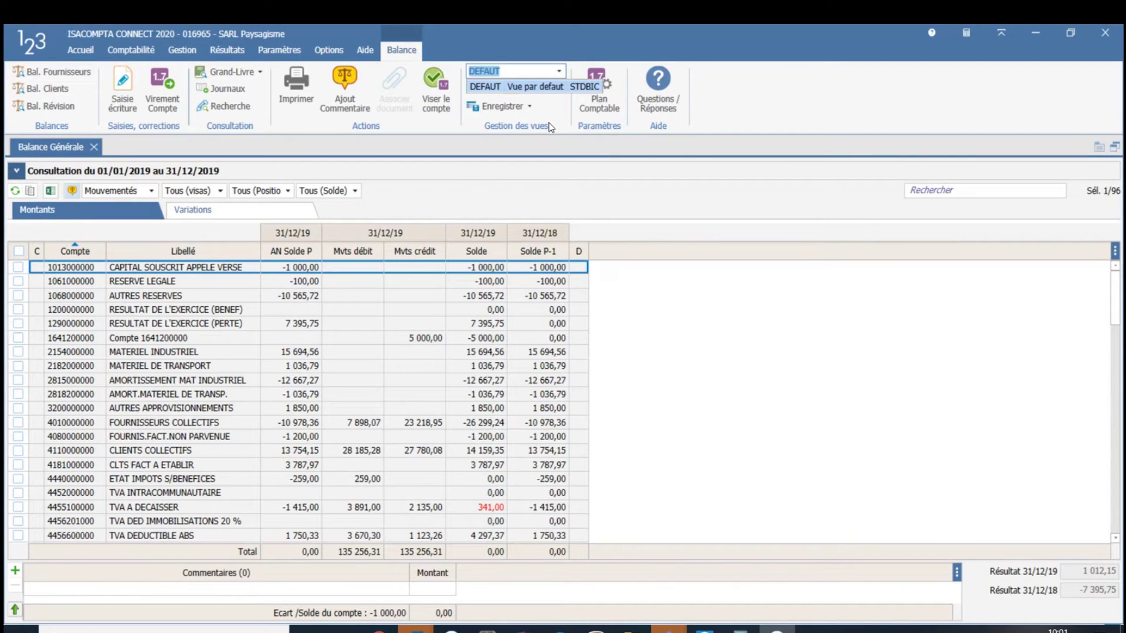
{"action": "left_click", "coordinate": [724, 377]}
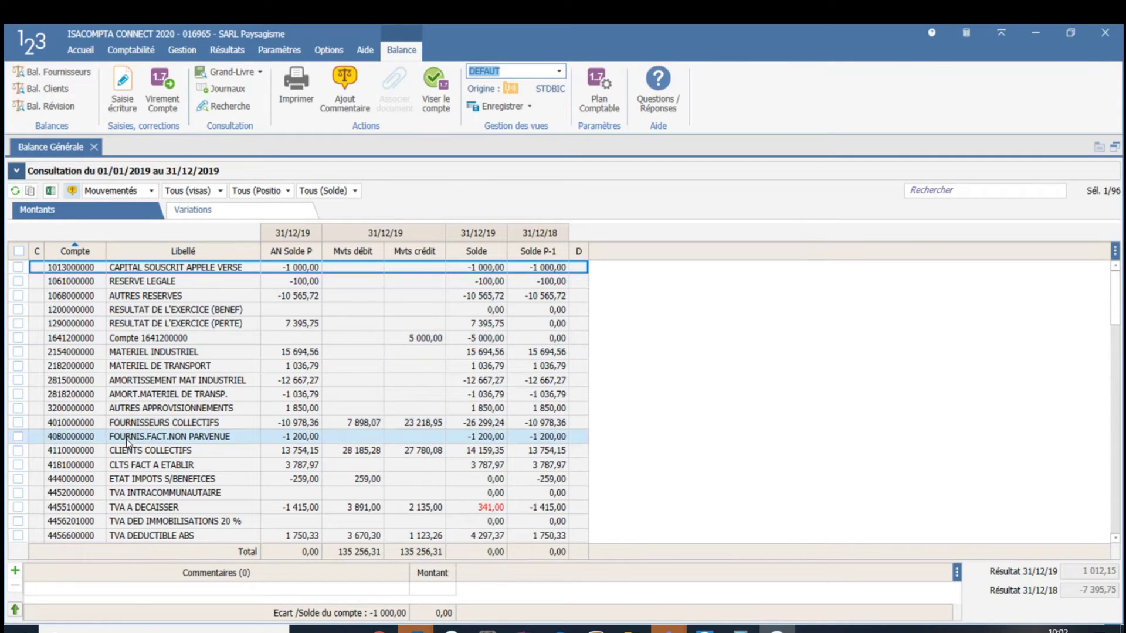
Start a blank comment line on the MATERIEL INDUSTRIEL account in the general balance.
{"action": "left_click", "coordinate": [102, 351]}
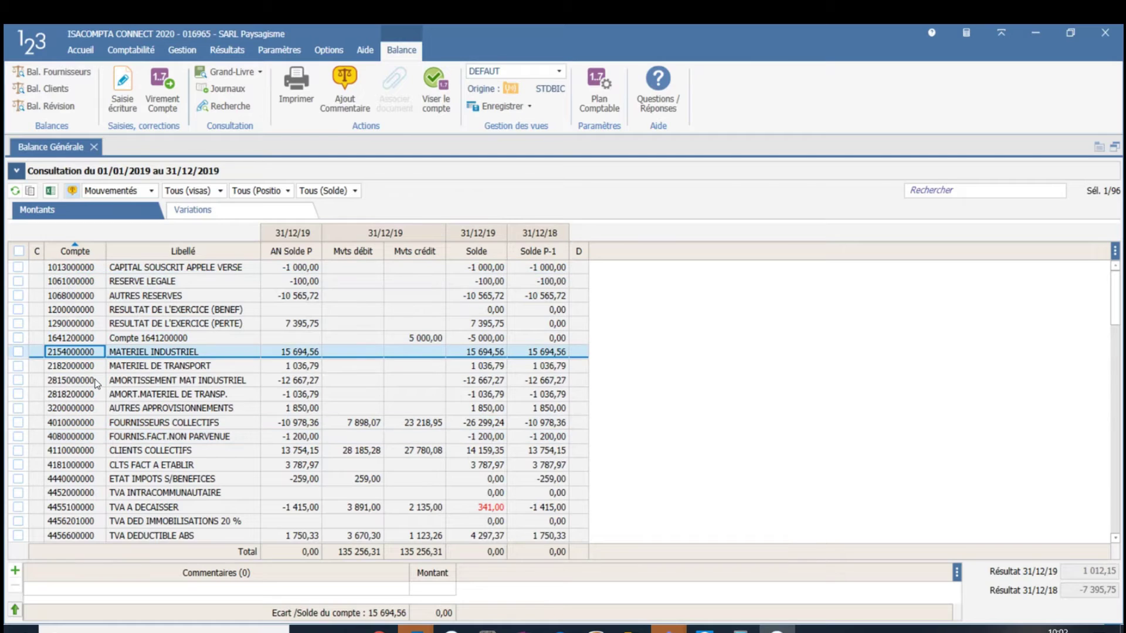
{"action": "left_click", "coordinate": [143, 590]}
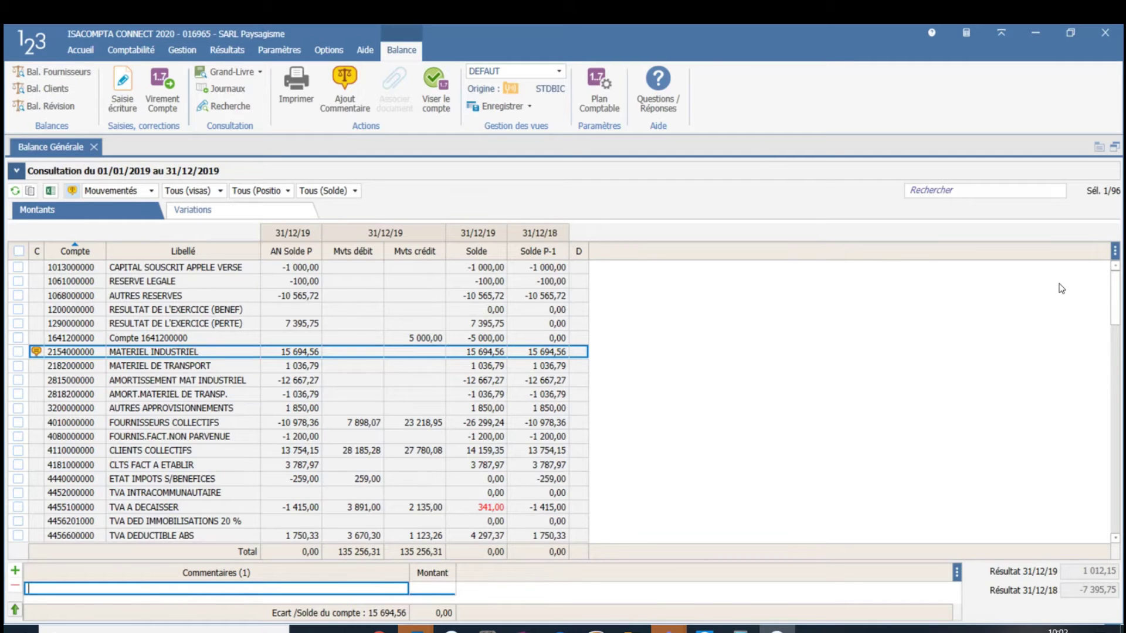
Open the general ledger of the CREDIT AGRICOLE account from the balance.
{"action": "left_click_drag", "start_coordinate": [1116, 310], "coordinate": [792, 375]}
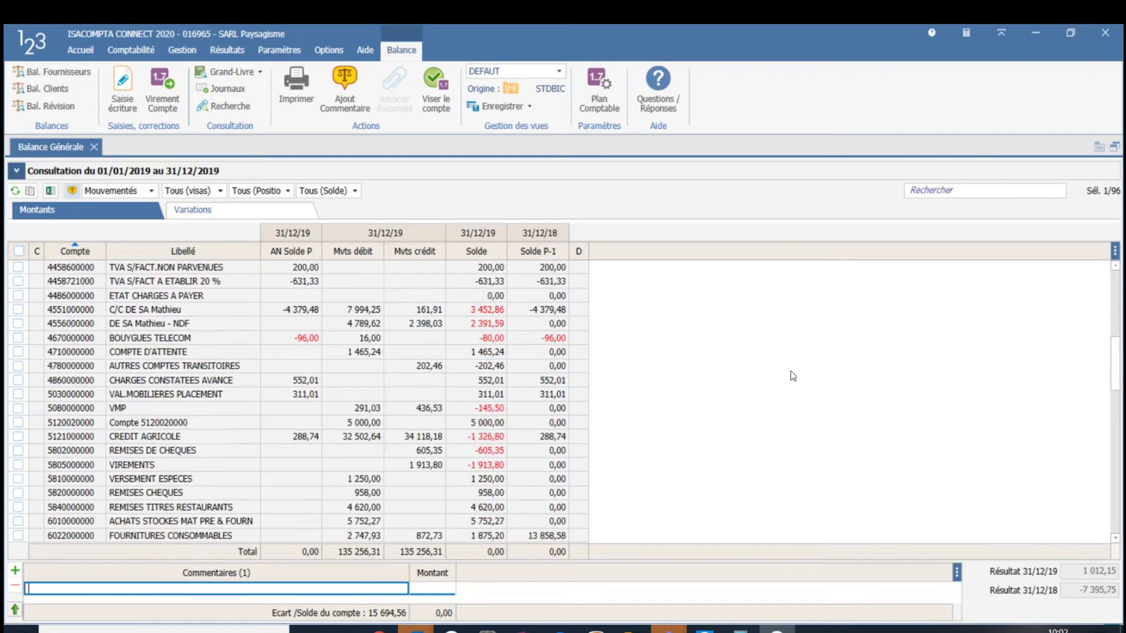
{"action": "left_click", "coordinate": [223, 437]}
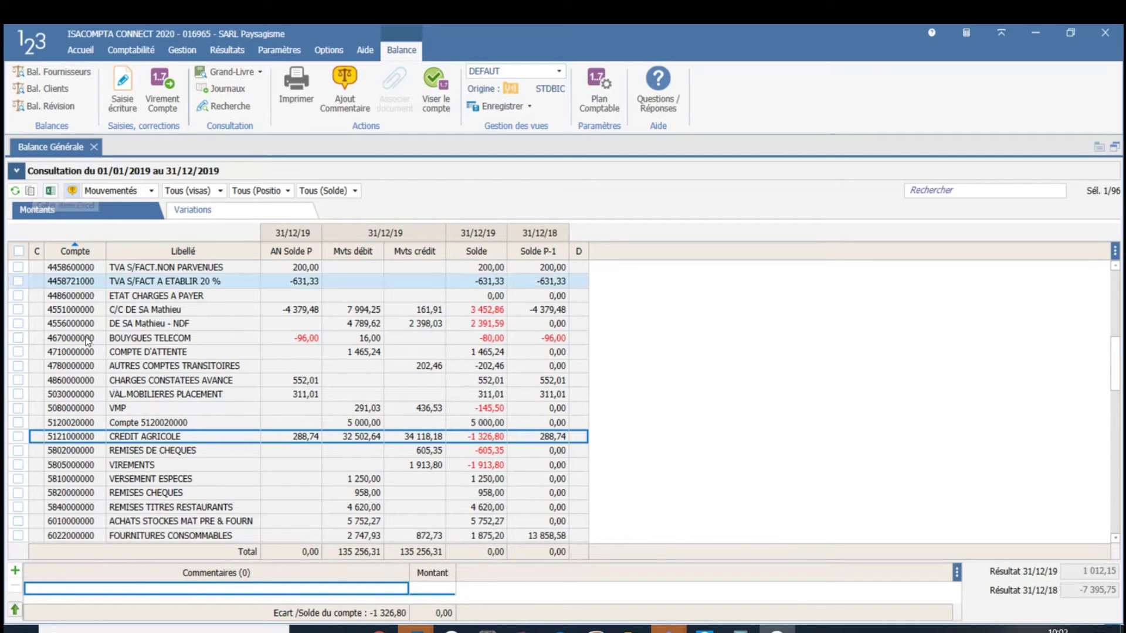
{"action": "left_click", "coordinate": [165, 437]}
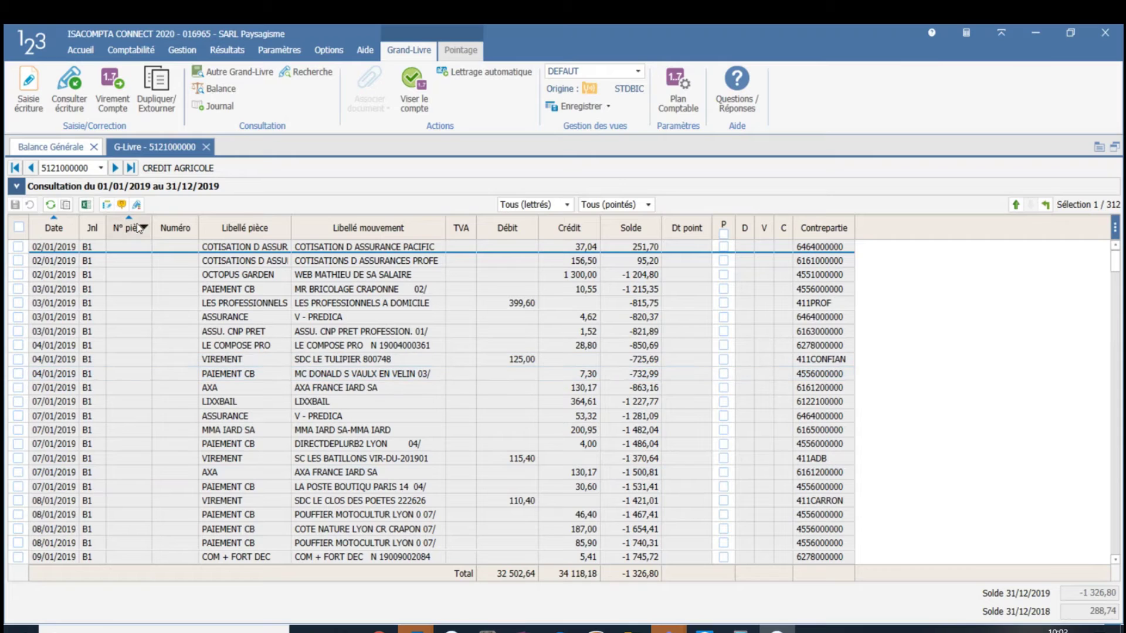
Examine the general and advanced selection criteria of the CREDIT AGRICOLE ledger, including the account balance filter choices.
{"action": "left_click", "coordinate": [17, 187]}
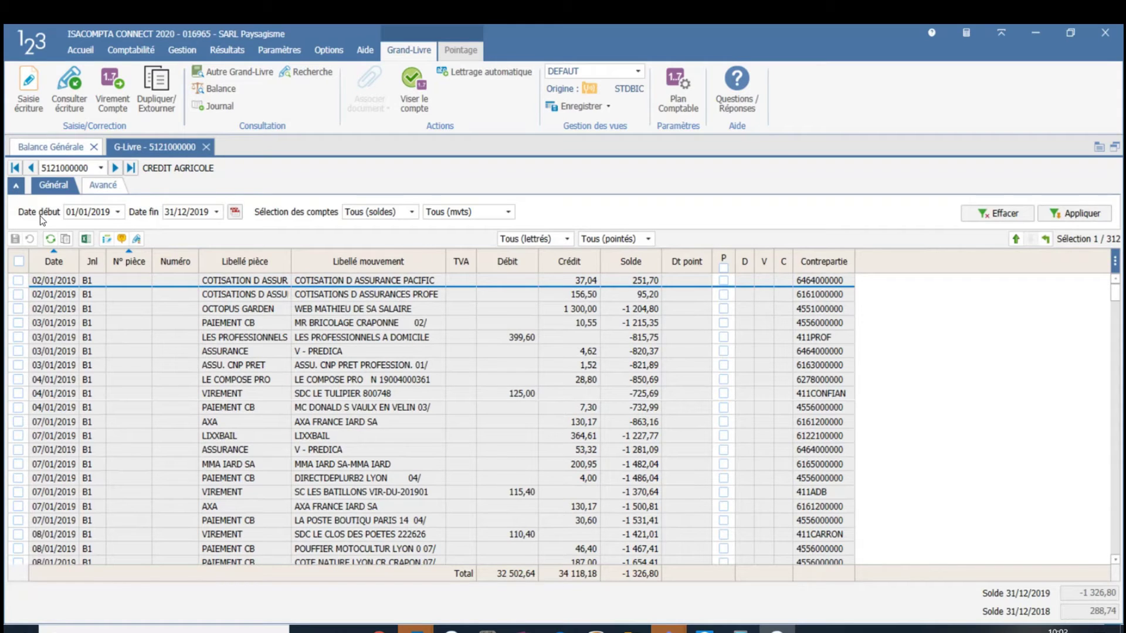
{"action": "left_click", "coordinate": [107, 185]}
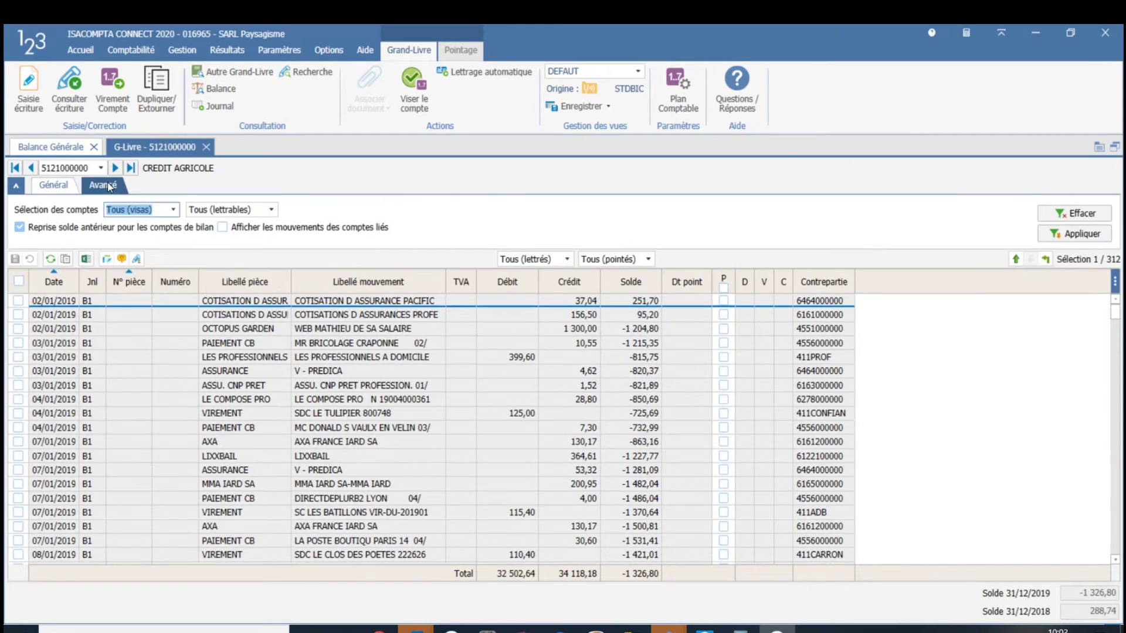
{"action": "left_click", "coordinate": [54, 189]}
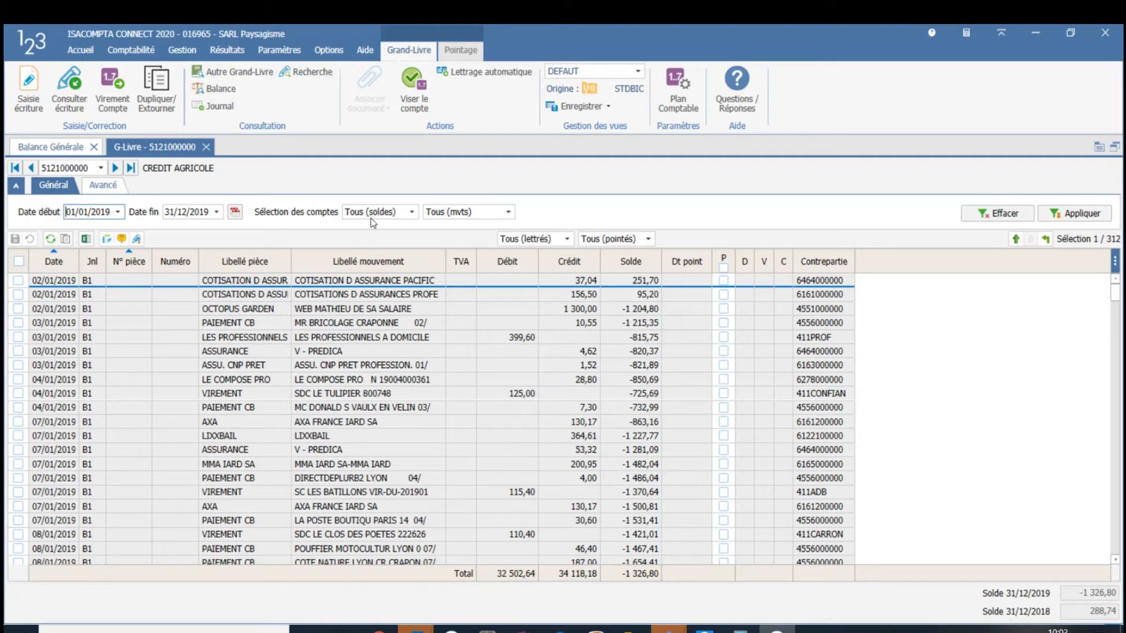
{"action": "left_click", "coordinate": [408, 213]}
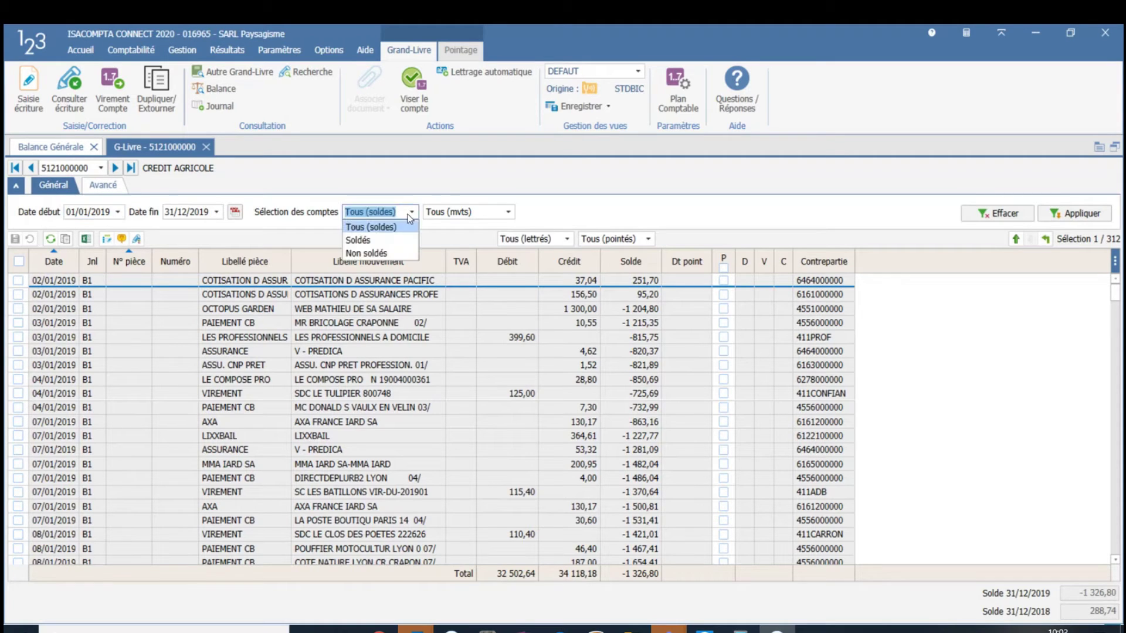
{"action": "left_click", "coordinate": [544, 217]}
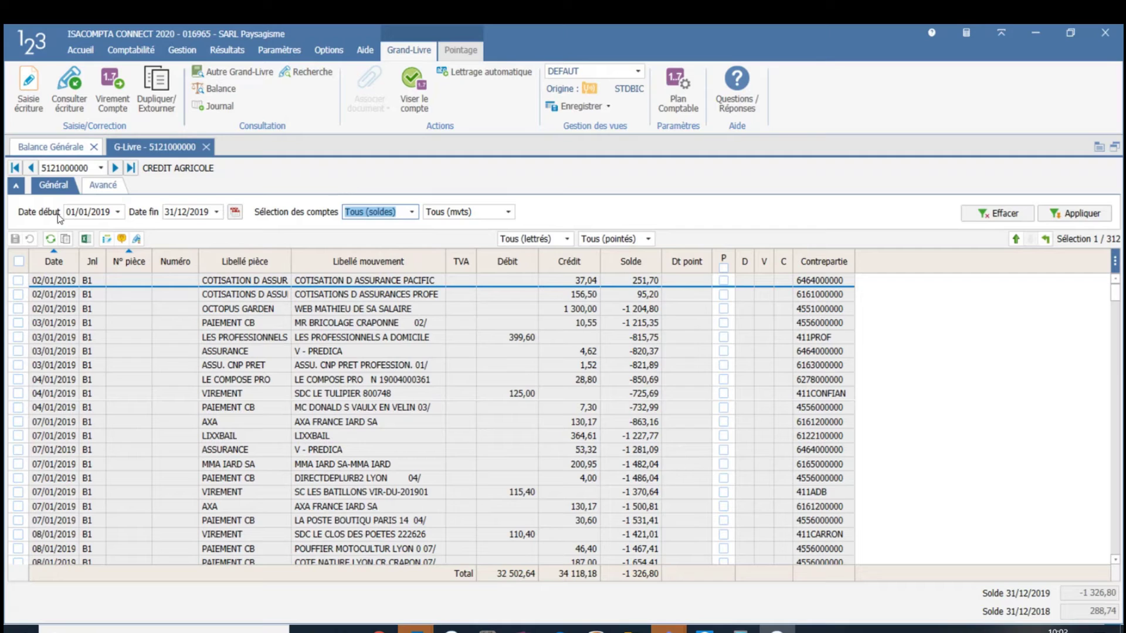
{"action": "left_click", "coordinate": [116, 187]}
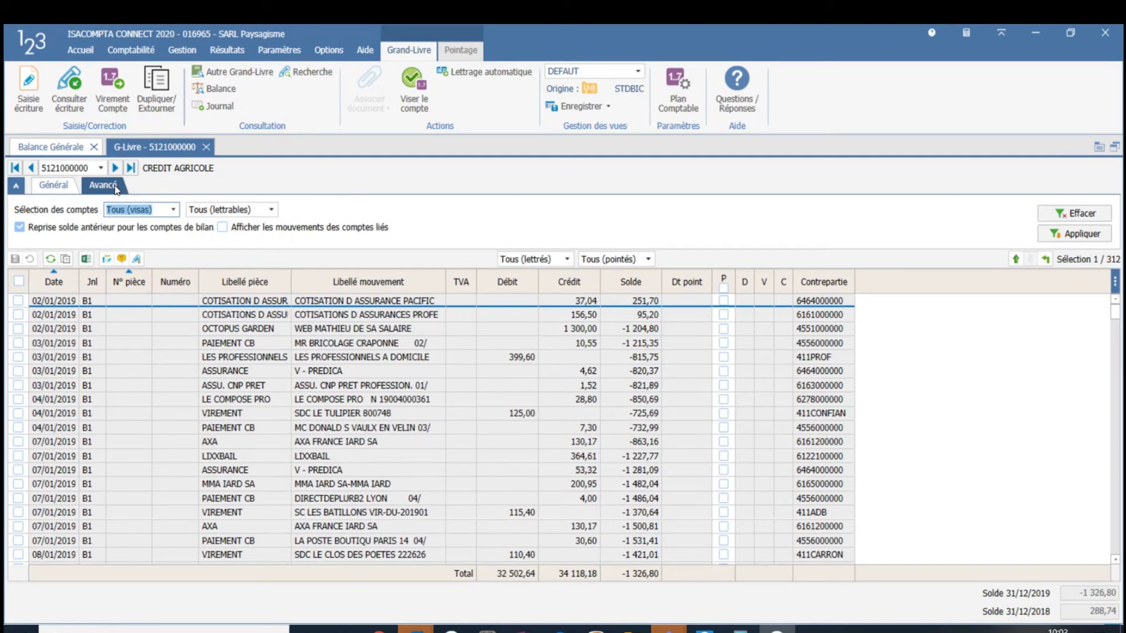
Look at the visa and lettering choices in the ledger's advanced account selection, and collapse the selection criteria.
{"action": "left_click", "coordinate": [177, 212]}
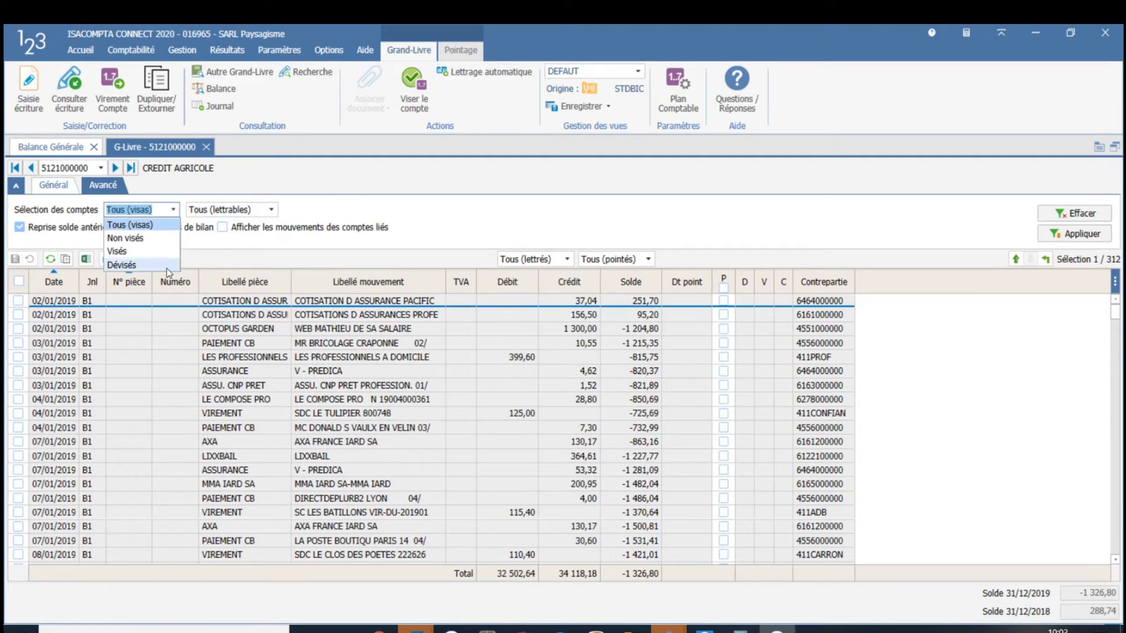
{"action": "left_click", "coordinate": [272, 209]}
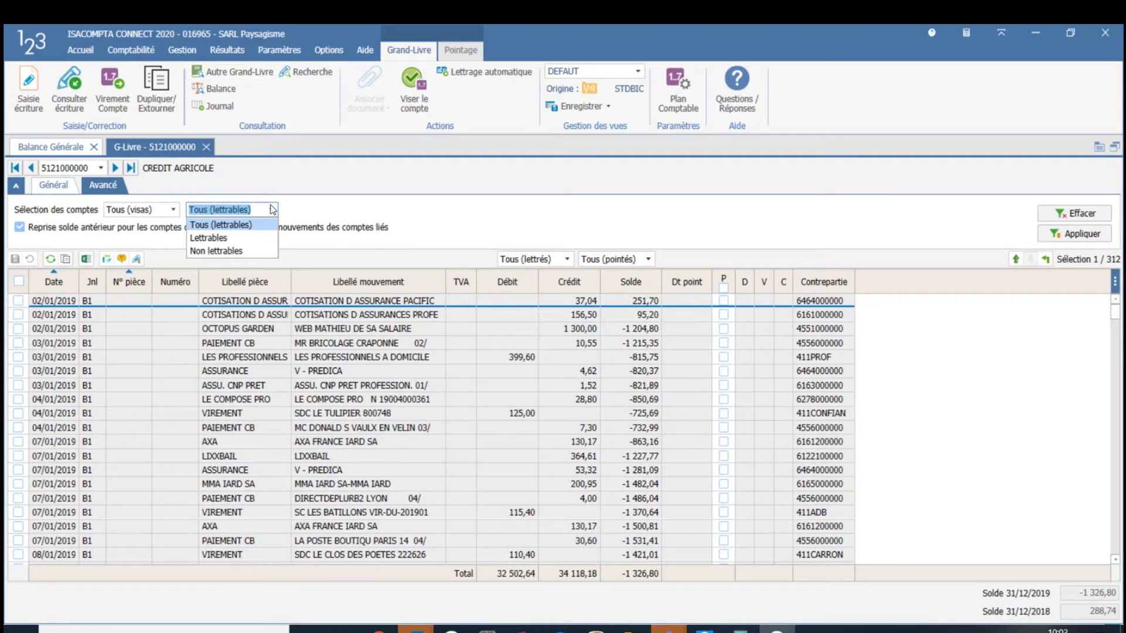
{"action": "left_click", "coordinate": [304, 211]}
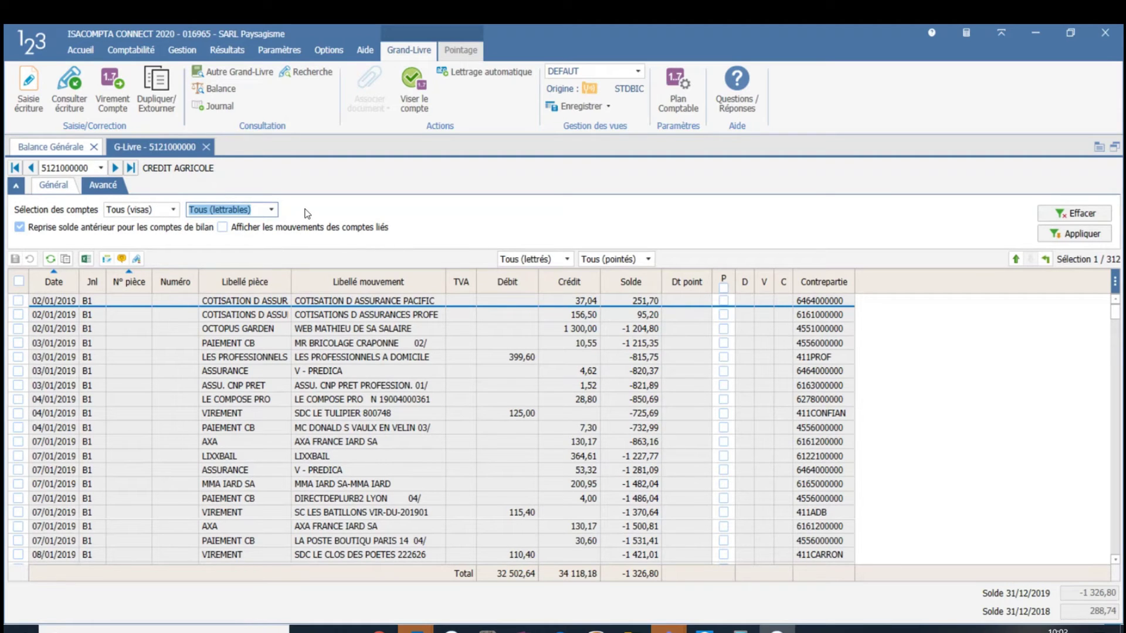
{"action": "left_click", "coordinate": [47, 187]}
{"action": "left_click", "coordinate": [13, 186]}
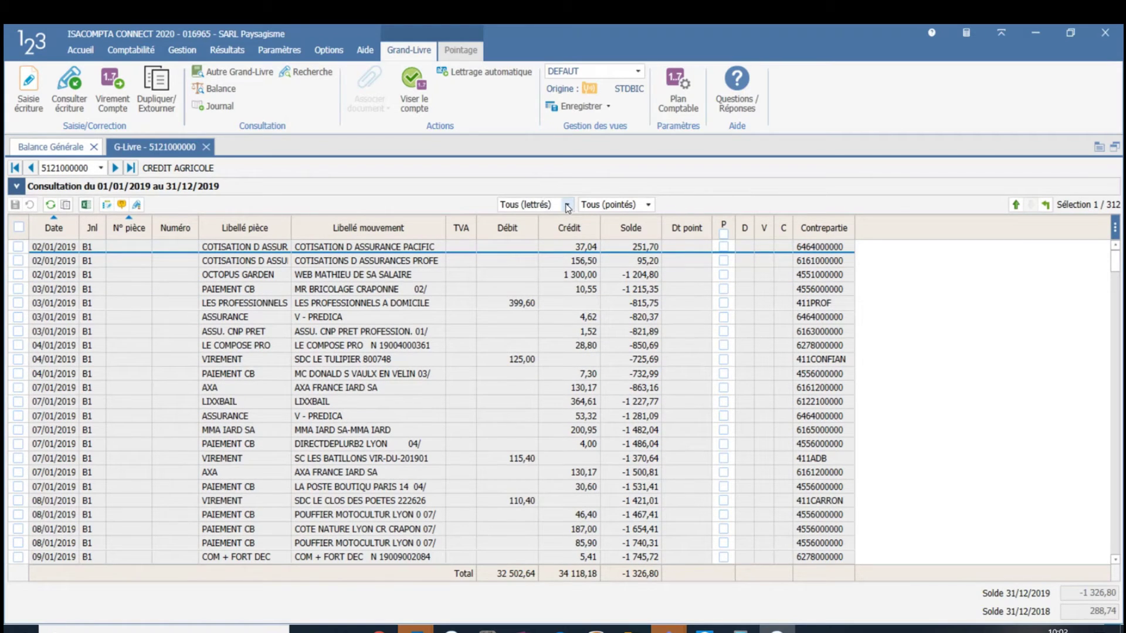
Make the movement labels of the CREDIT AGRICOLE ledger editable and show the account's comments area.
{"action": "left_click", "coordinate": [108, 205]}
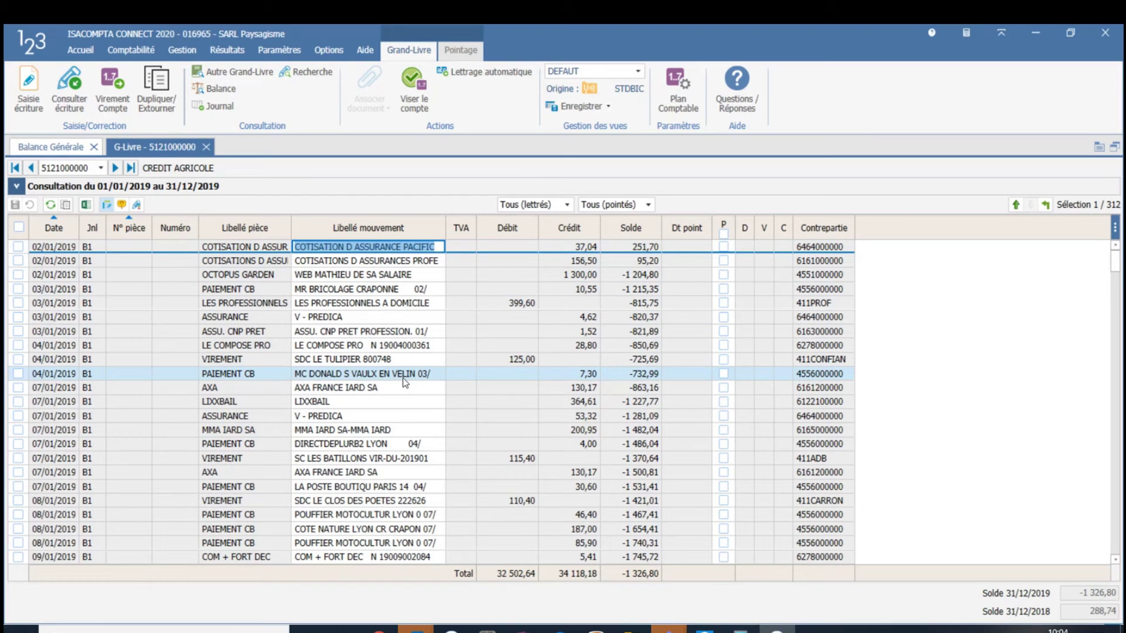
{"action": "left_click", "coordinate": [121, 205]}
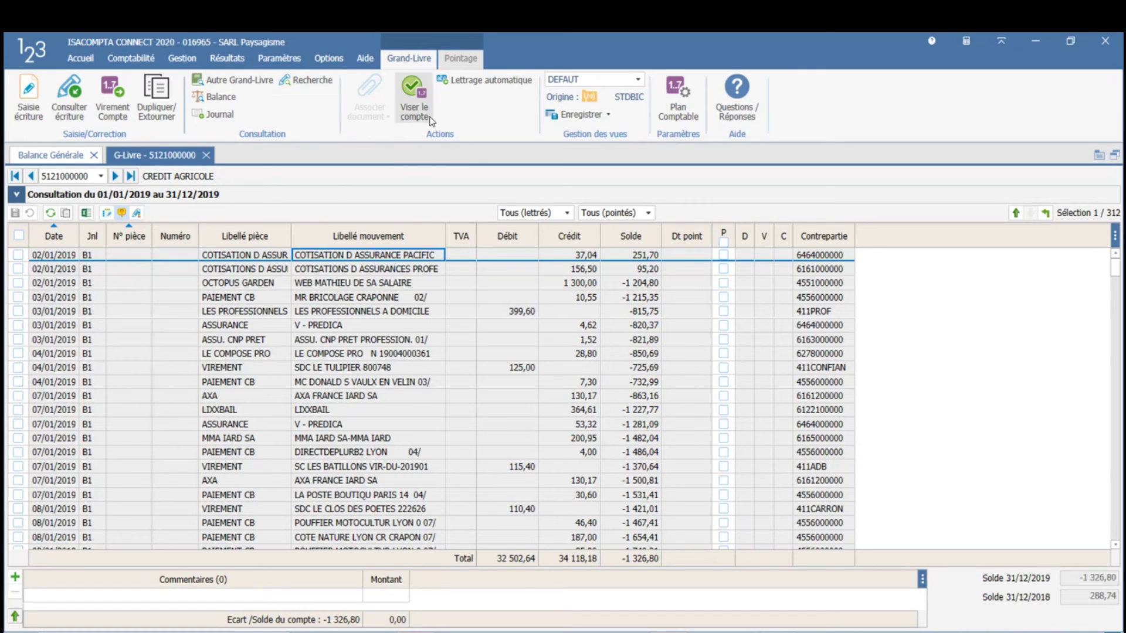
Consult the accounting entry behind the MR BRICOLAGE CRAPONNE payment of 03/01/2019 and close it without changes.
{"action": "double_click", "coordinate": [414, 302]}
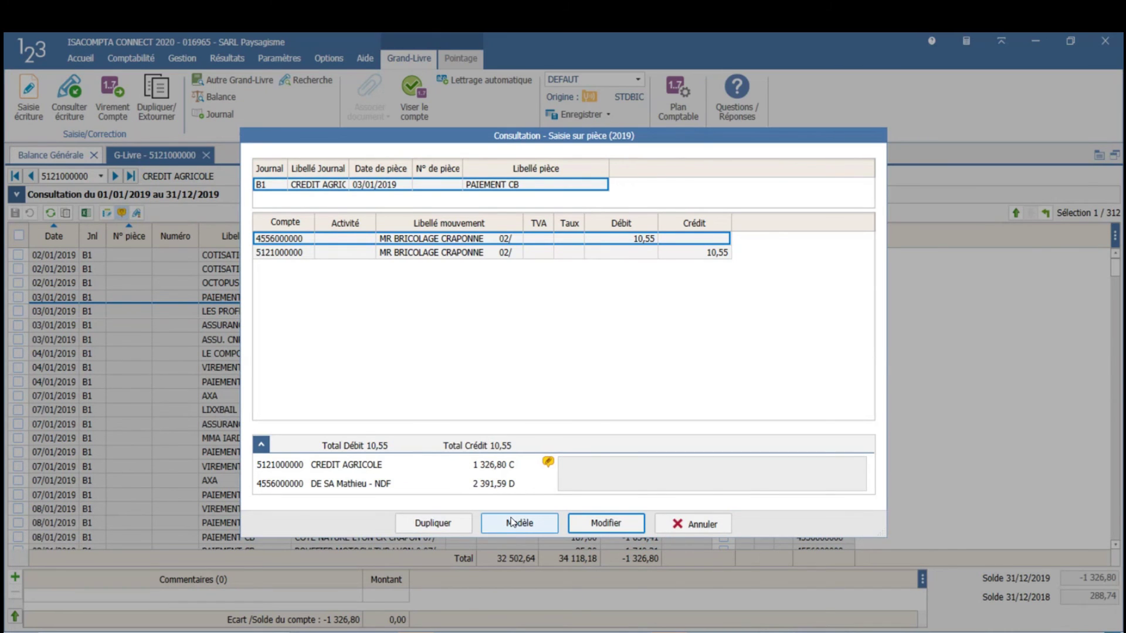
{"action": "left_click", "coordinate": [692, 525]}
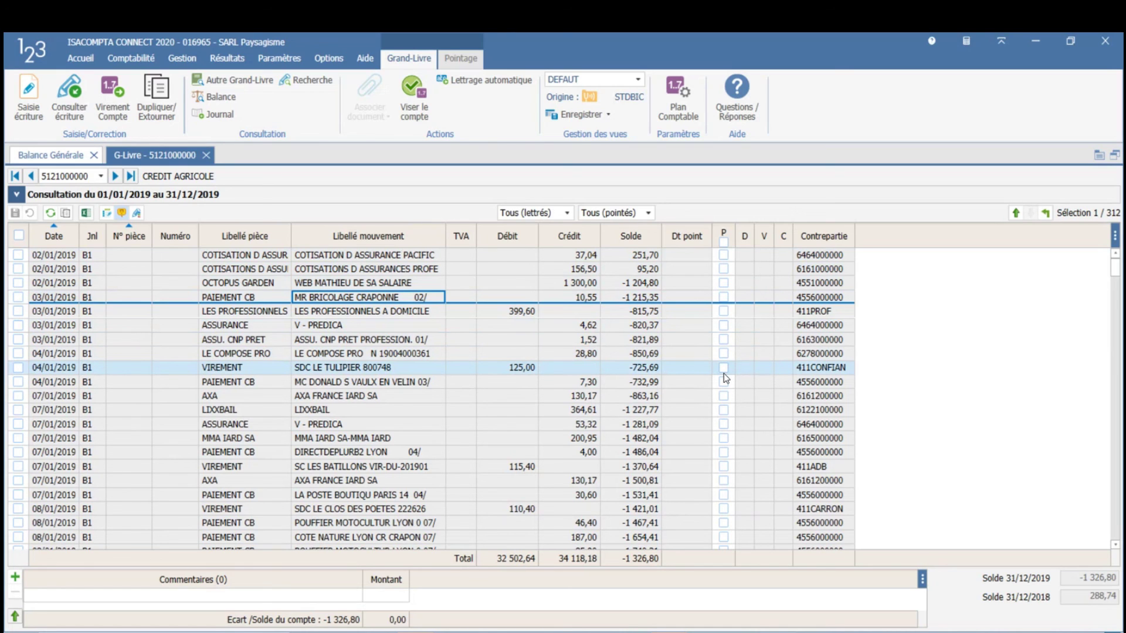
Switch the general ledger to the supplier account 401AMAZON.
{"action": "left_click", "coordinate": [89, 177]}
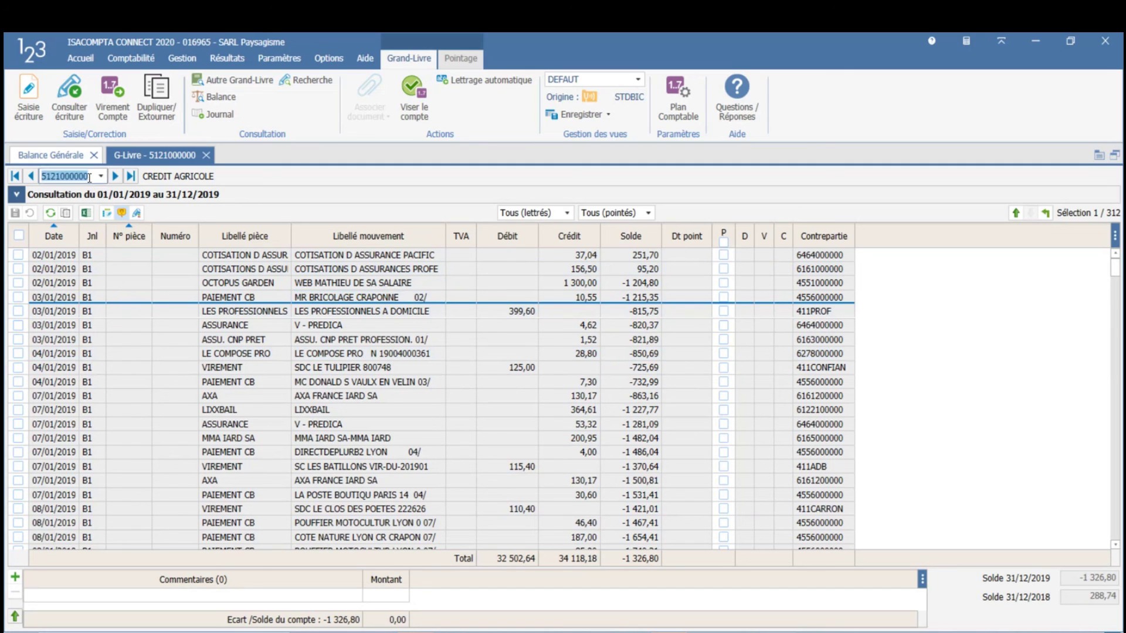
{"action": "type", "text": "401AMAZON"}
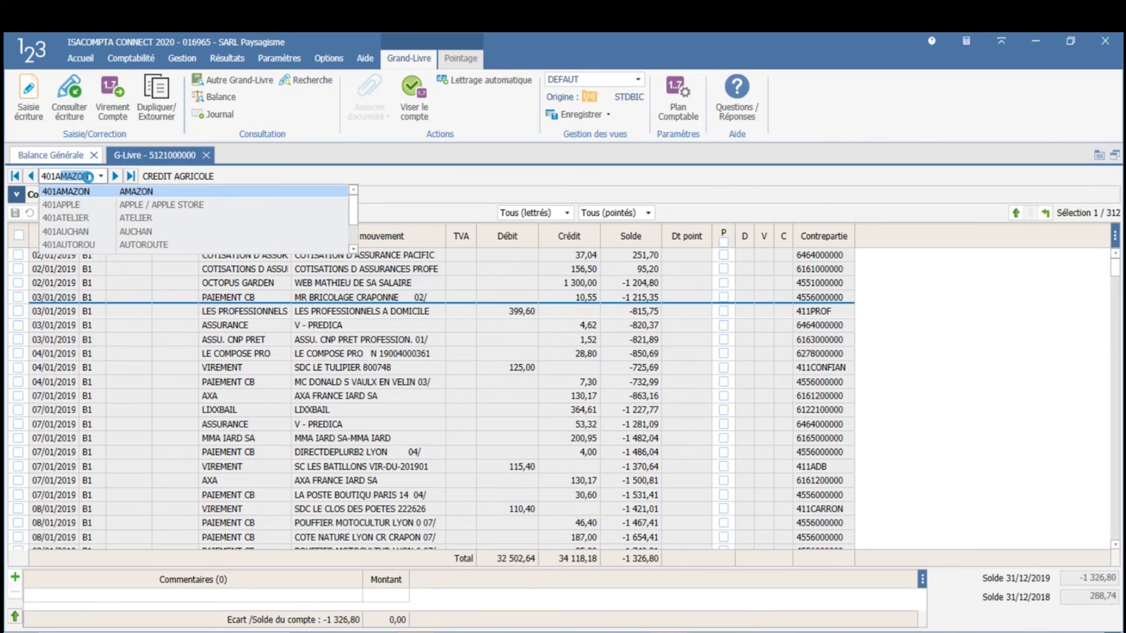
{"action": "key", "text": "Return"}
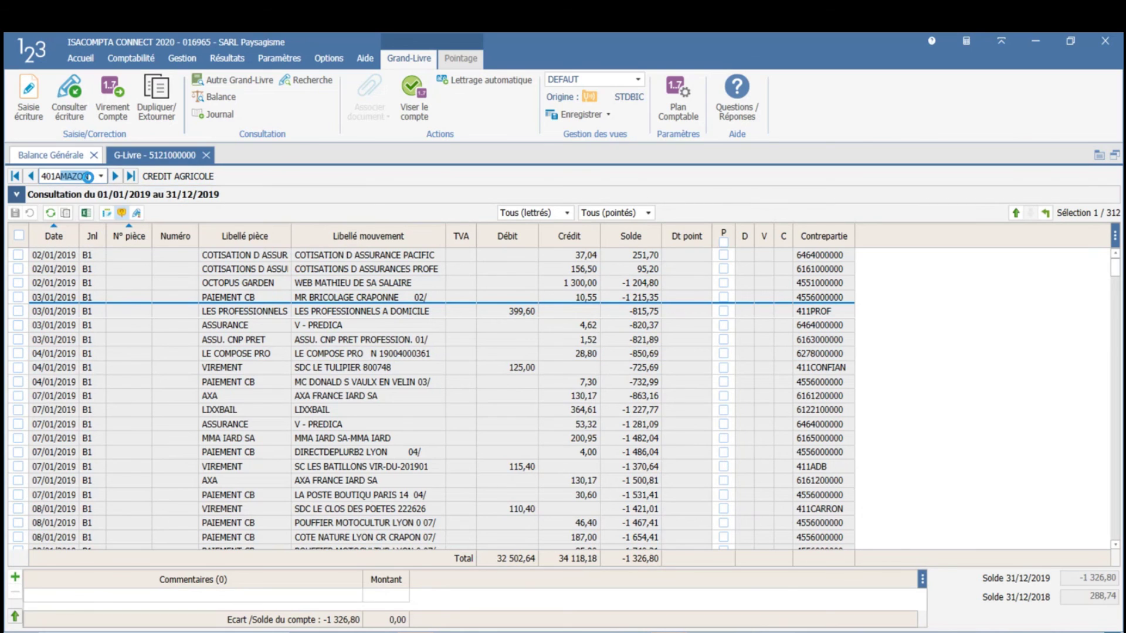